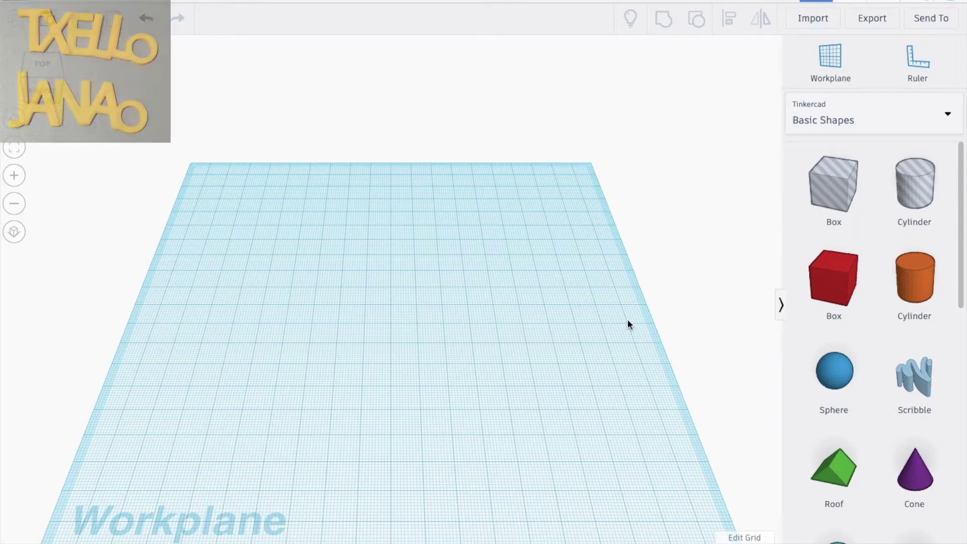
Step: Place a text shape on the workplane, set its text to J and choose the Sans font
{"action": "left_click_drag", "start_coordinate": [889, 538], "coordinate": [388, 307]}
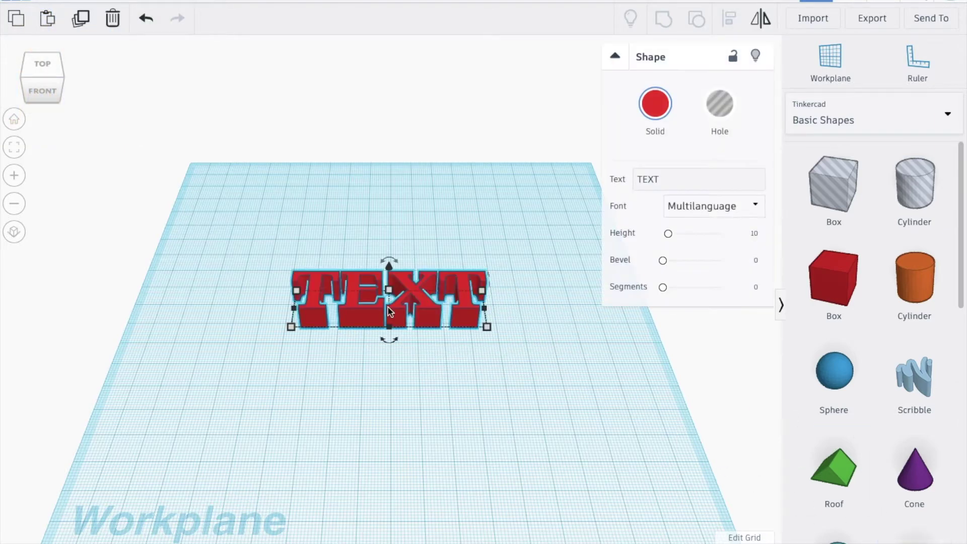
{"action": "left_click_drag", "start_coordinate": [666, 184], "coordinate": [627, 181]}
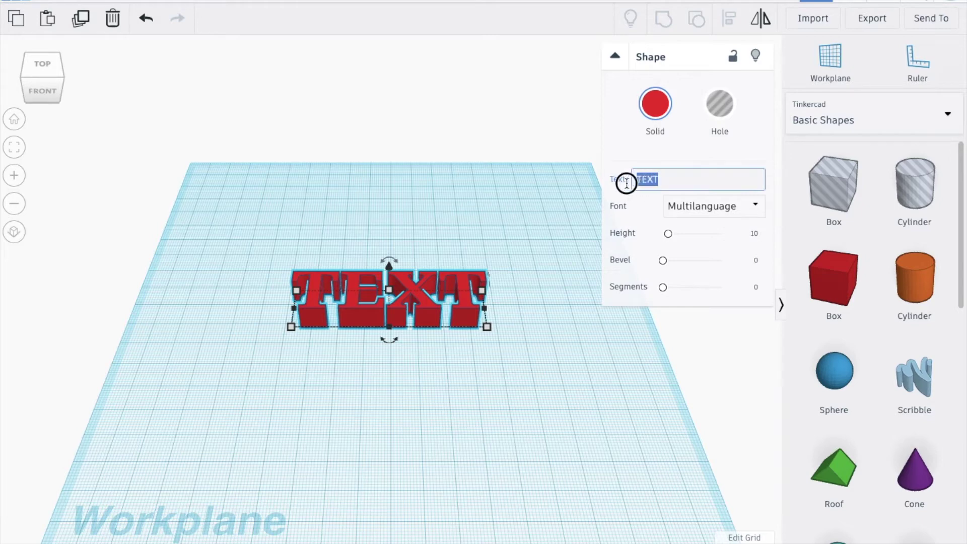
{"action": "type", "text": "J"}
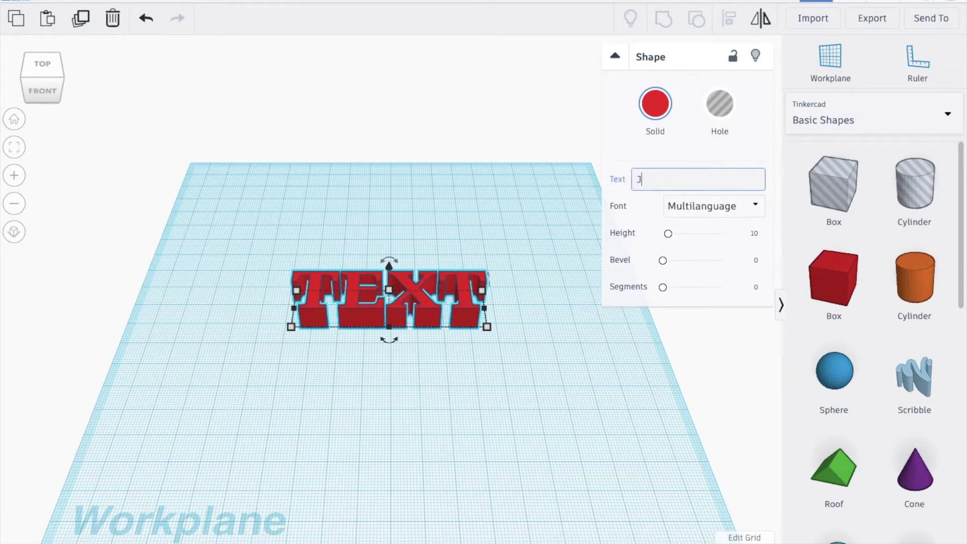
{"action": "left_click", "coordinate": [755, 208]}
{"action": "left_click", "coordinate": [688, 252]}
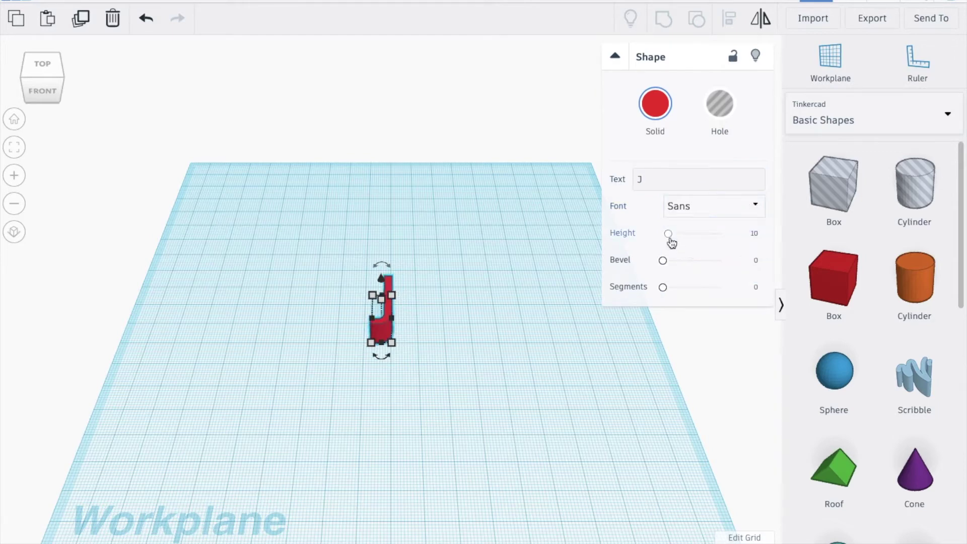
Step: Set the J's height to 2, its bevel to 0.75 and its segments to 5
{"action": "left_click", "coordinate": [755, 235]}
{"action": "left_click_drag", "start_coordinate": [664, 260], "coordinate": [680, 261]}
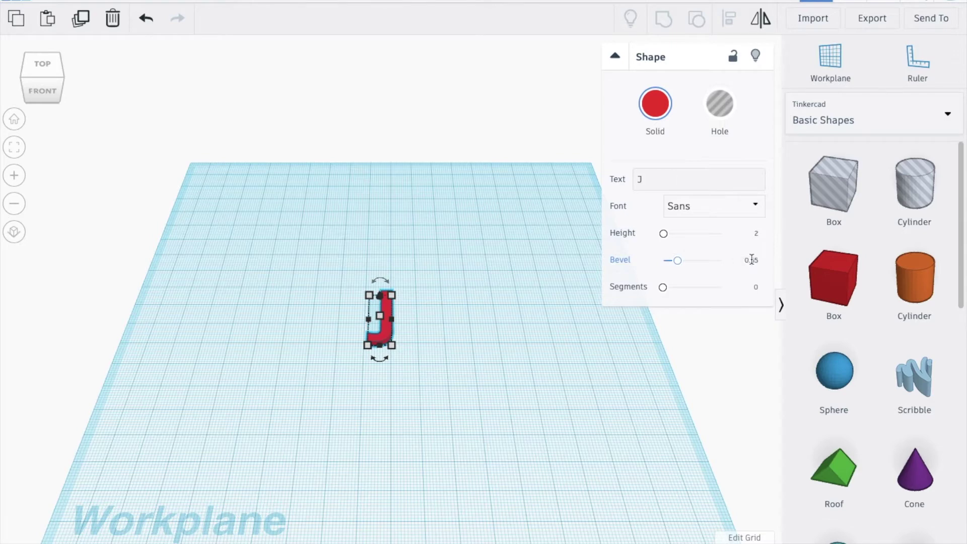
{"action": "left_click", "coordinate": [752, 259]}
{"action": "type", "text": "0.75"}
{"action": "key", "text": "Return"}
{"action": "left_click_drag", "start_coordinate": [664, 288], "coordinate": [745, 291]}
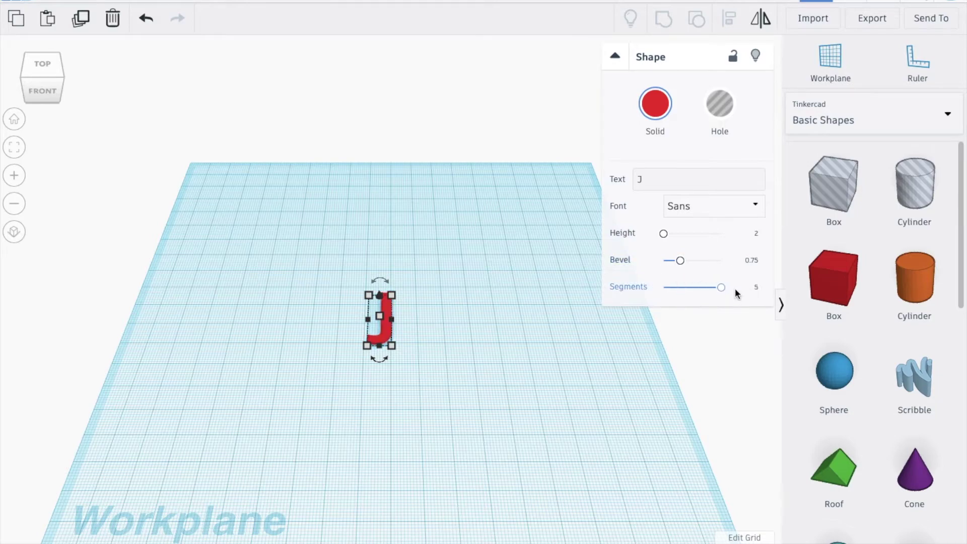
Step: Rotate the J slightly counterclockwise on the workplane so its stem leans away from where the next letter goes
{"action": "left_click", "coordinate": [15, 147]}
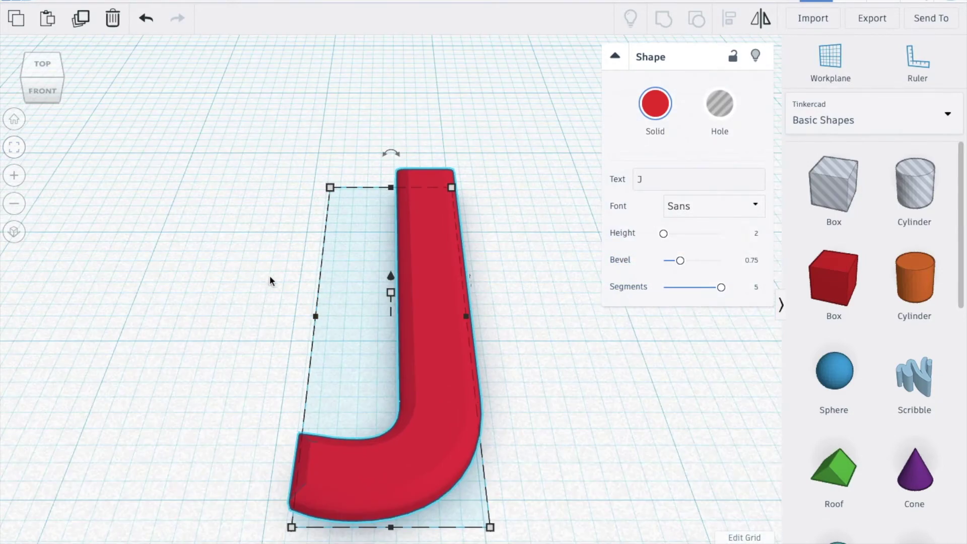
{"action": "mouse_move", "coordinate": [511, 430]}
{"action": "right_mouse_down"}
{"action": "mouse_move", "coordinate": [466, 388]}
{"action": "mouse_move", "coordinate": [455, 350]}
{"action": "mouse_move", "coordinate": [468, 389]}
{"action": "mouse_move", "coordinate": [554, 406]}
{"action": "mouse_move", "coordinate": [606, 370]}
{"action": "mouse_move", "coordinate": [626, 322]}
{"action": "mouse_move", "coordinate": [494, 384]}
{"action": "mouse_move", "coordinate": [457, 422]}
{"action": "mouse_move", "coordinate": [489, 442]}
{"action": "mouse_move", "coordinate": [502, 436]}
{"action": "right_mouse_up"}
{"action": "scroll", "coordinate": [302, 293], "scroll_direction": "down", "scroll_amount": 3}
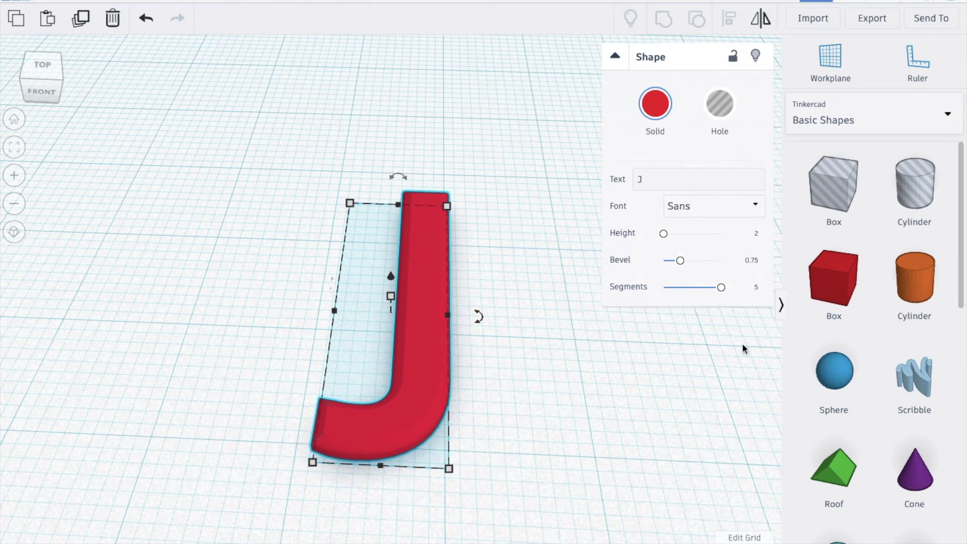
{"action": "mouse_move", "coordinate": [479, 319]}
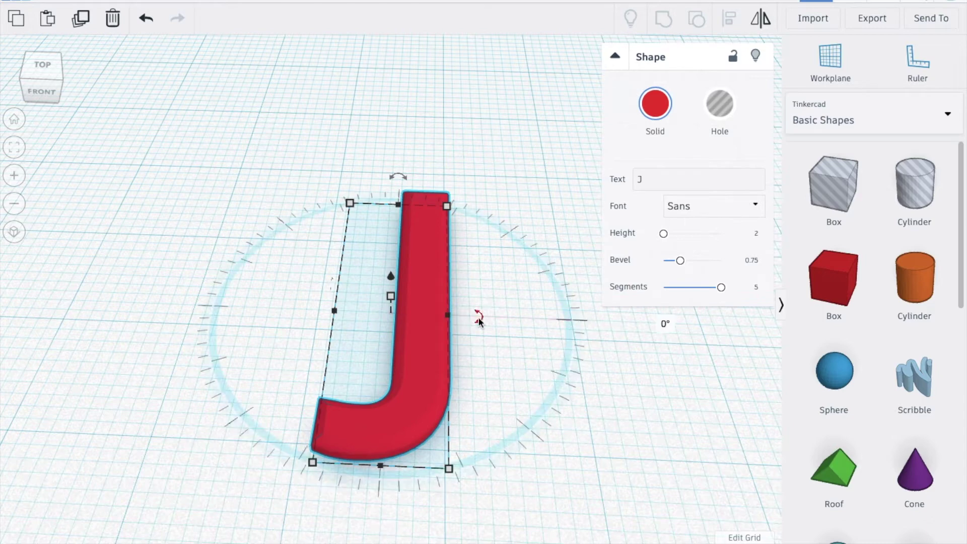
{"action": "left_click_drag", "start_coordinate": [479, 320], "coordinate": [598, 300]}
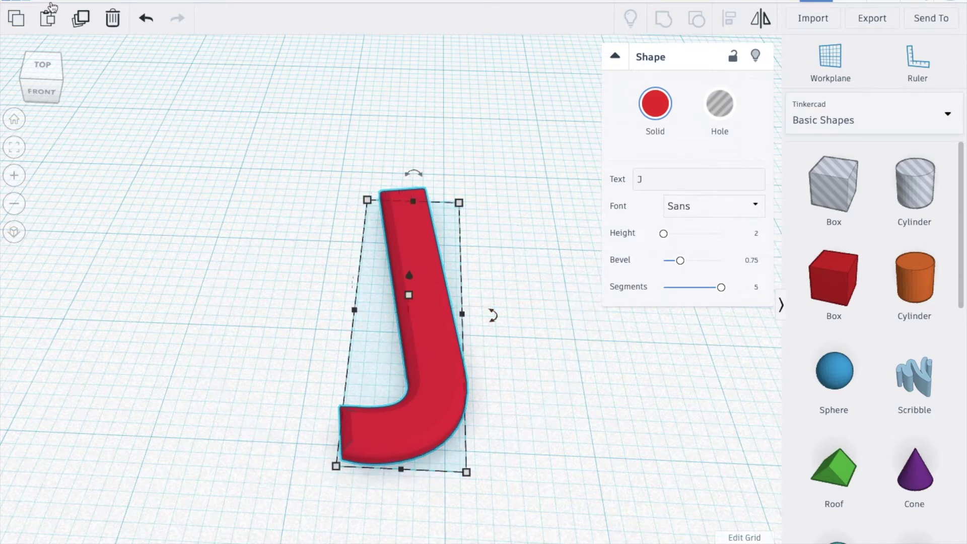
Step: Duplicate the J beside the original and turn the copy into a letter A with a height of 2.5
{"action": "left_click", "coordinate": [81, 18]}
{"action": "left_click_drag", "start_coordinate": [404, 236], "coordinate": [497, 232]}
{"action": "left_click", "coordinate": [645, 180]}
{"action": "type", "text": "A"}
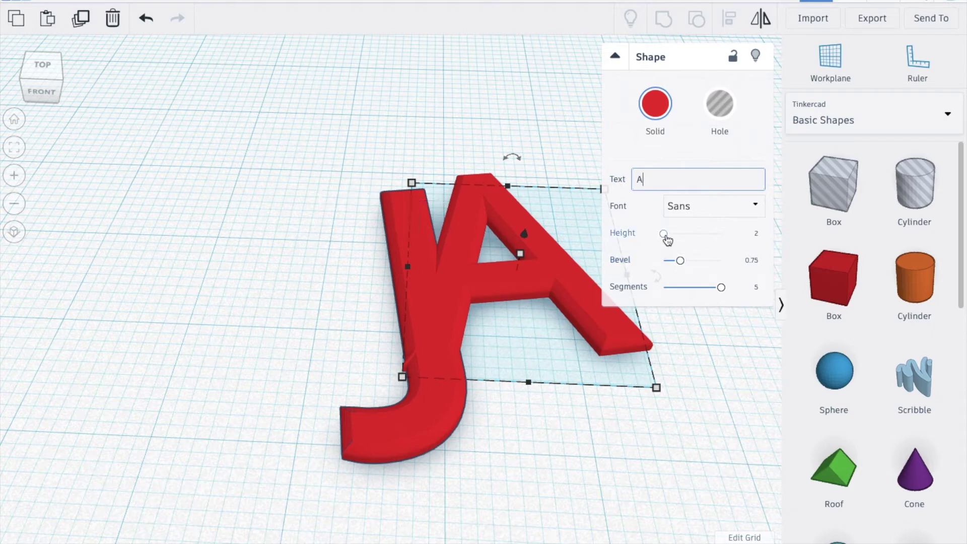
{"action": "left_click", "coordinate": [756, 233]}
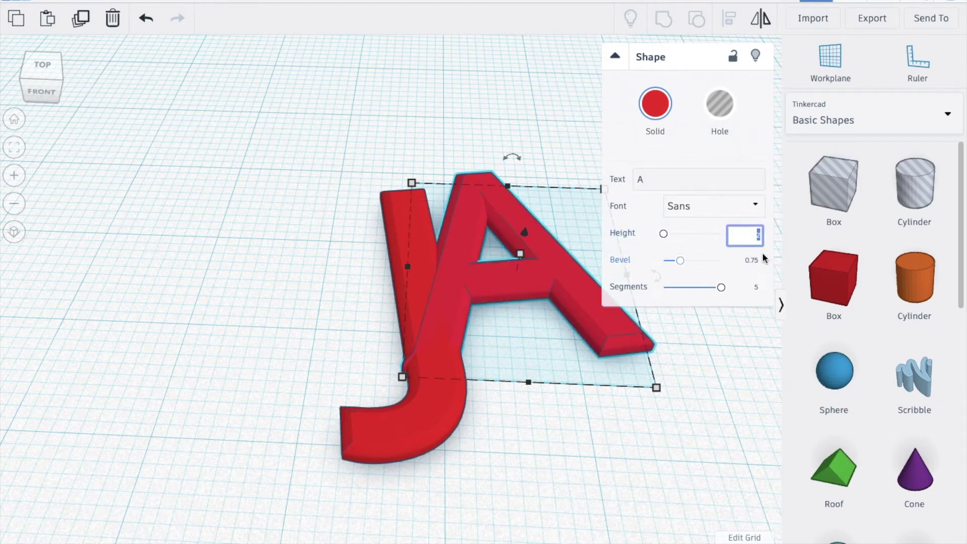
{"action": "type", "text": "2.5"}
{"action": "key", "text": "Return"}
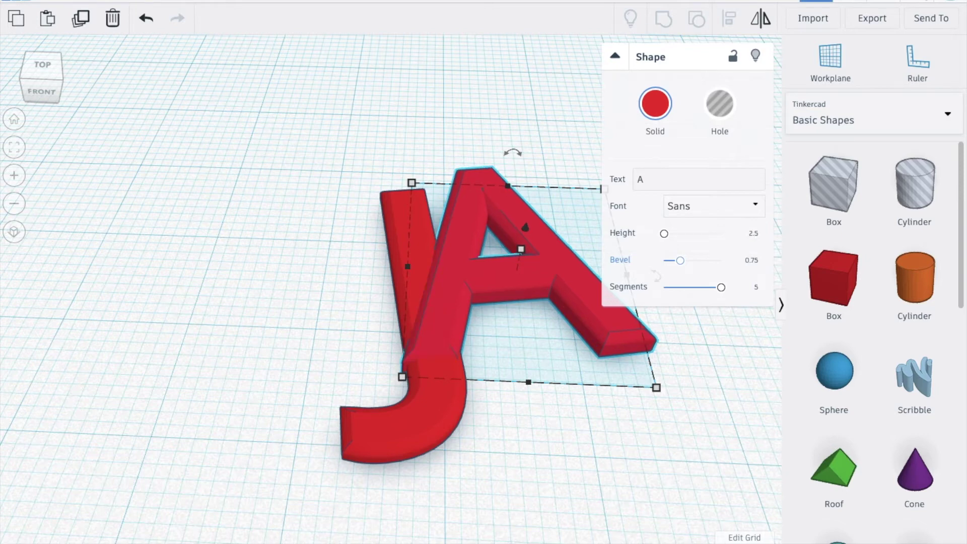
Step: Rotate the A clockwise until it stands upright and position it so its left foot overlaps the J's hook
{"action": "left_click_drag", "start_coordinate": [450, 241], "coordinate": [474, 291]}
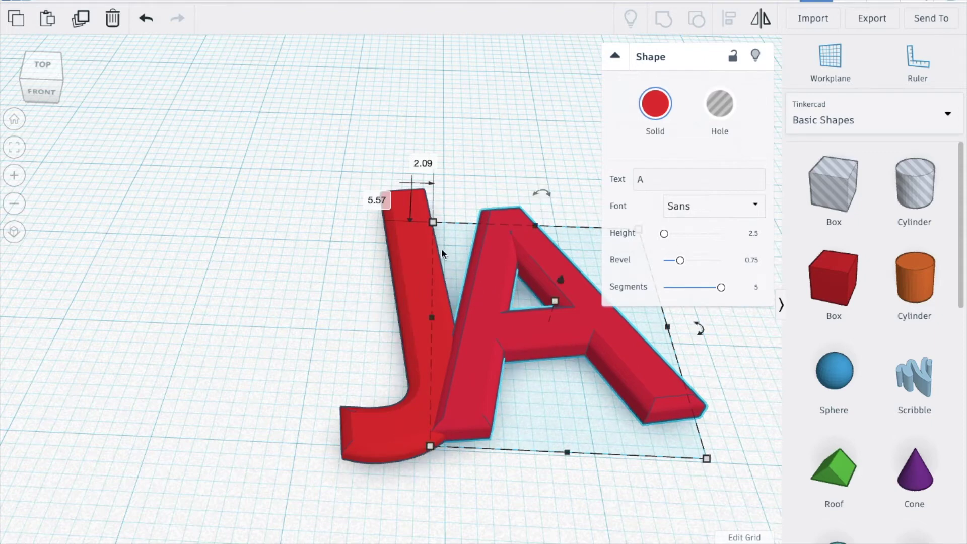
{"action": "left_click_drag", "start_coordinate": [700, 331], "coordinate": [772, 360]}
{"action": "left_click_drag", "start_coordinate": [493, 264], "coordinate": [503, 272]}
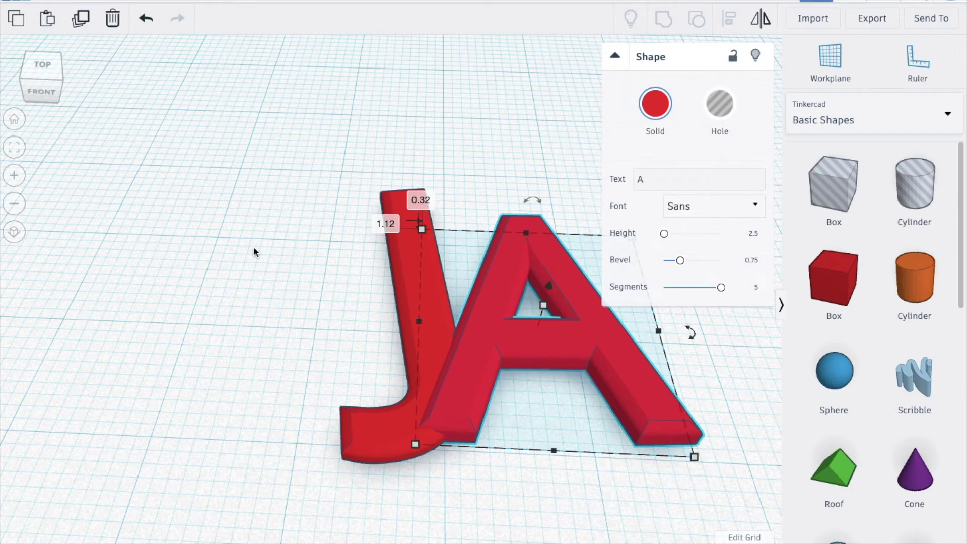
Step: Duplicate the A, place the copy overlapping the original's right foot and set its overall height to 1.5 mm
{"action": "scroll", "coordinate": [185, 234], "scroll_direction": "down", "scroll_amount": 5}
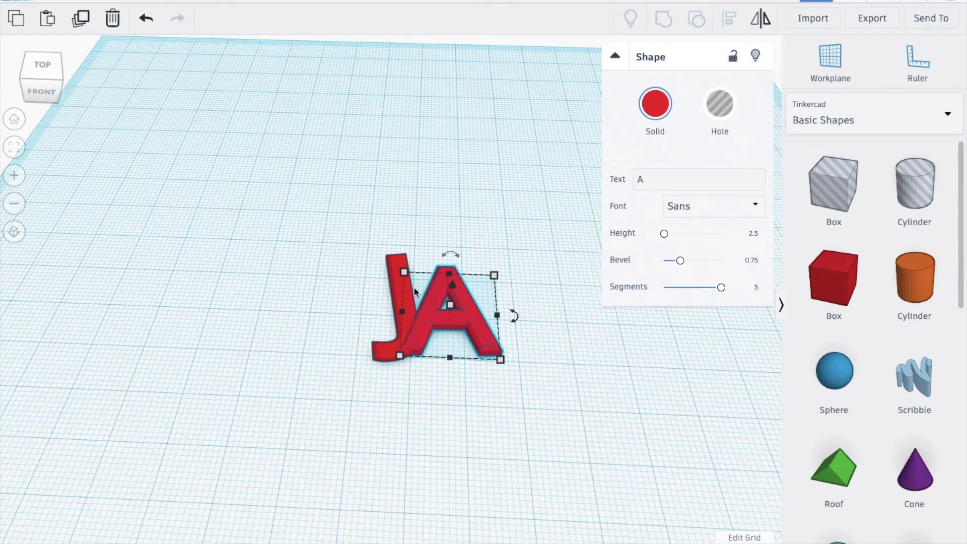
{"action": "left_click", "coordinate": [77, 18]}
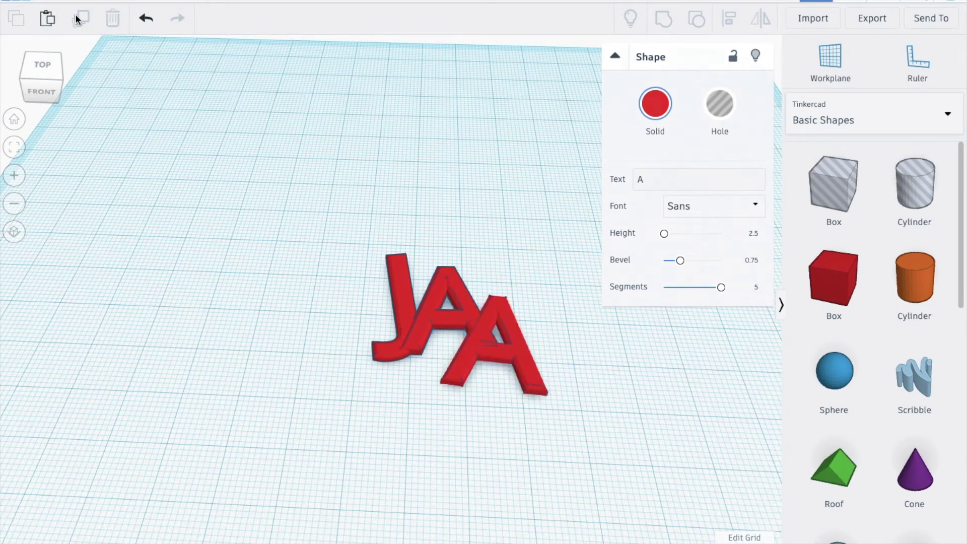
{"action": "left_click_drag", "start_coordinate": [490, 323], "coordinate": [515, 290]}
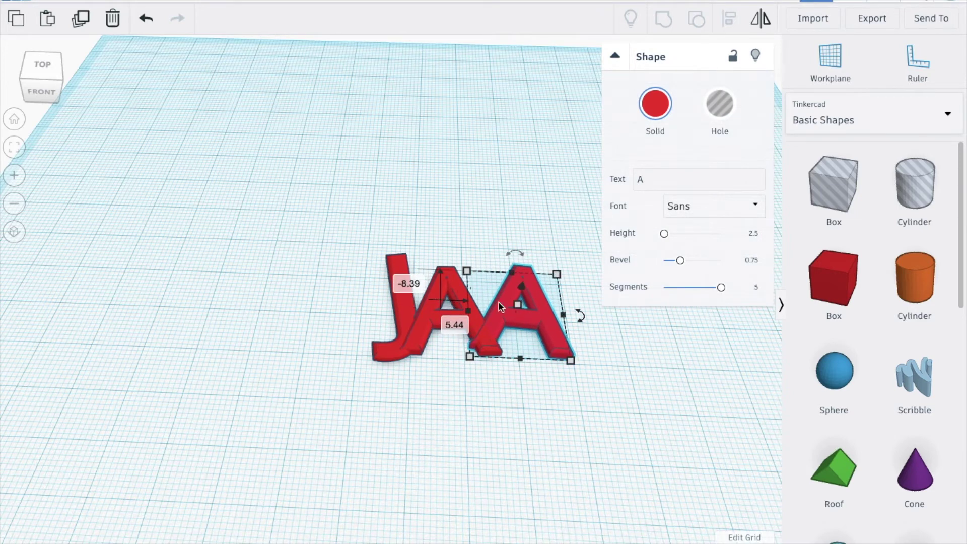
{"action": "left_click", "coordinate": [580, 309]}
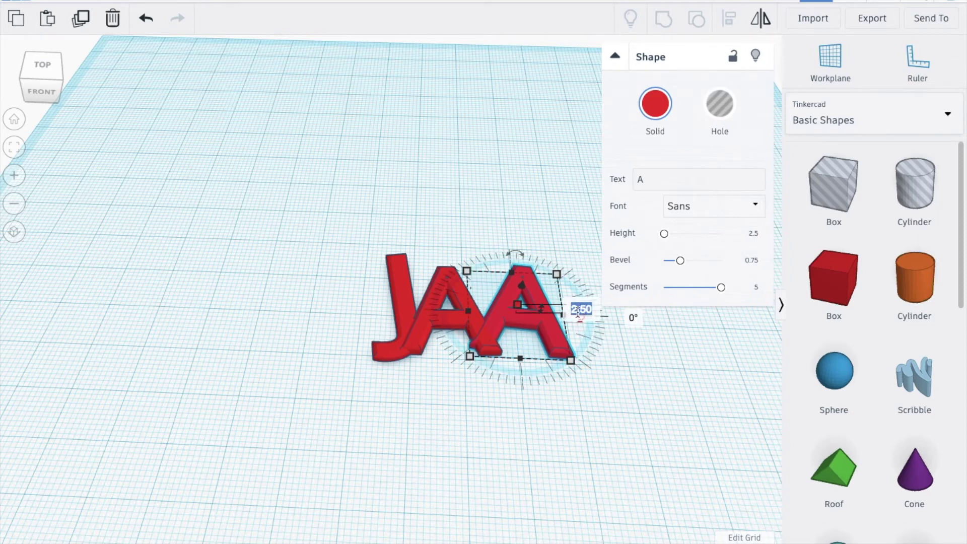
{"action": "type", "text": "1.5"}
{"action": "key", "text": "Return"}
Step: Change the copied letter's text to N and fine-tune its placement so it overlaps the A's right leg
{"action": "left_click", "coordinate": [650, 180]}
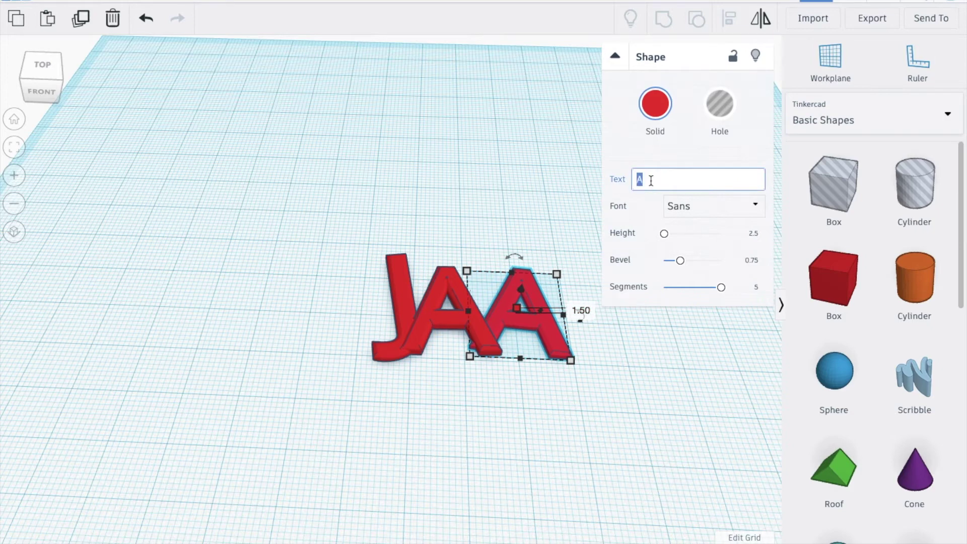
{"action": "type", "text": "N"}
{"action": "left_click_drag", "start_coordinate": [496, 296], "coordinate": [488, 299]}
{"action": "left_click_drag", "start_coordinate": [579, 317], "coordinate": [607, 311]}
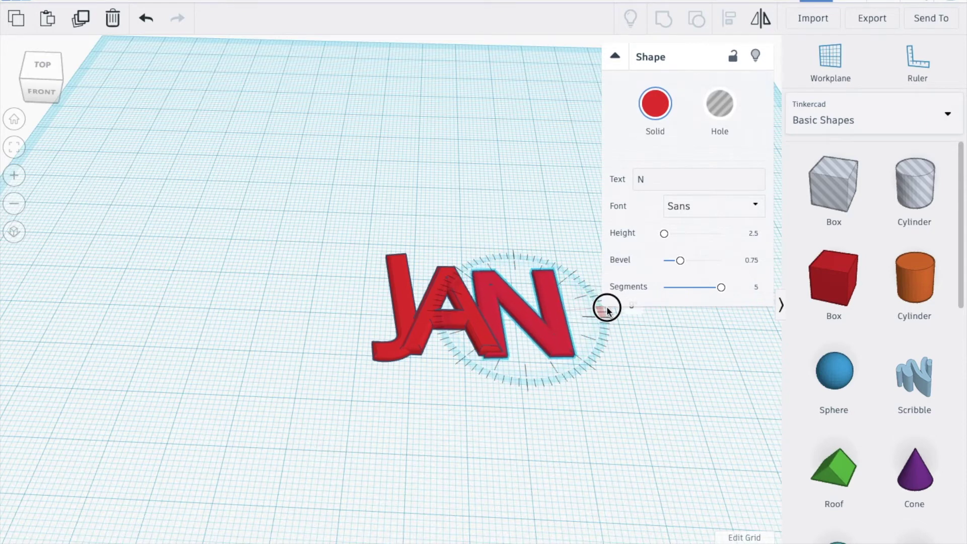
{"action": "left_click_drag", "start_coordinate": [607, 311], "coordinate": [607, 311]}
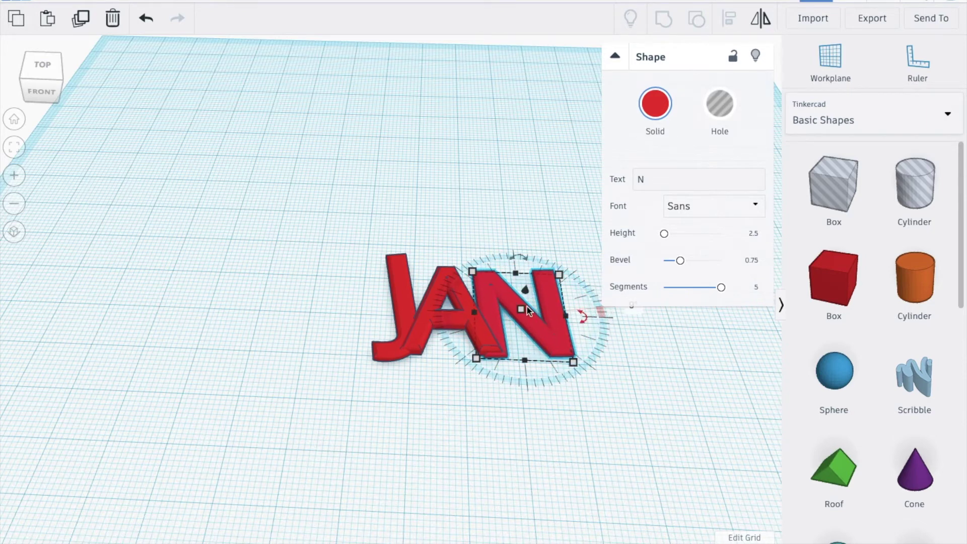
{"action": "left_click_drag", "start_coordinate": [482, 305], "coordinate": [482, 298]}
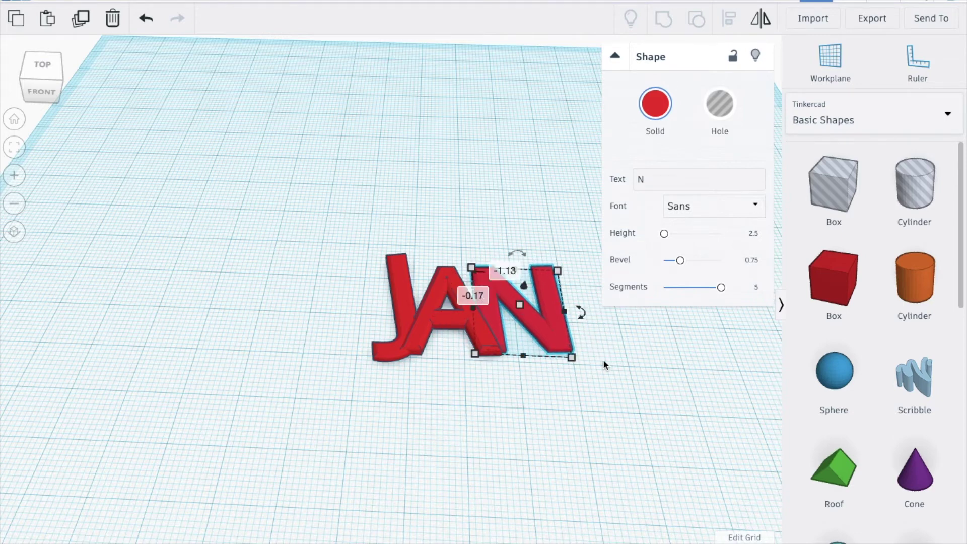
Step: Duplicate the A and place the copy after the N, overlapping the N's right stem
{"action": "left_click", "coordinate": [426, 316]}
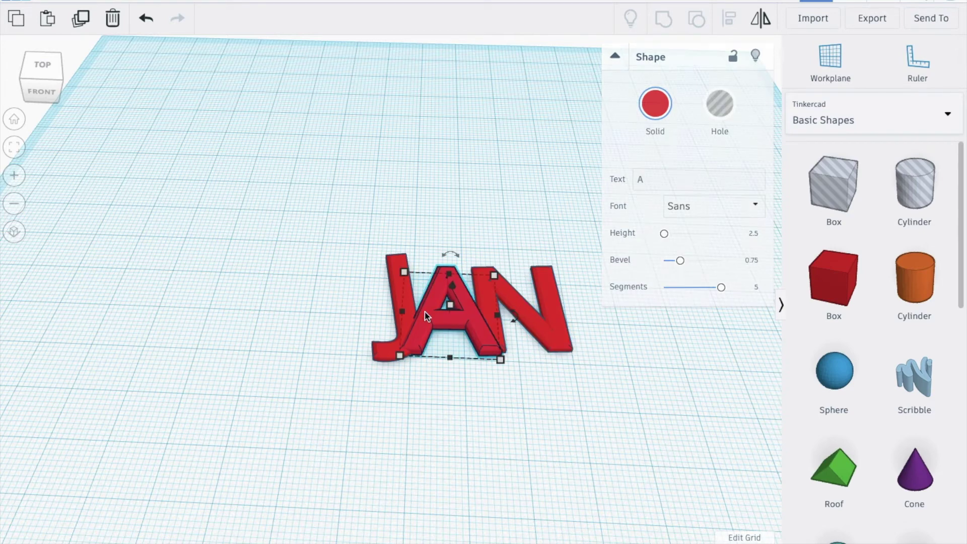
{"action": "left_click", "coordinate": [80, 19]}
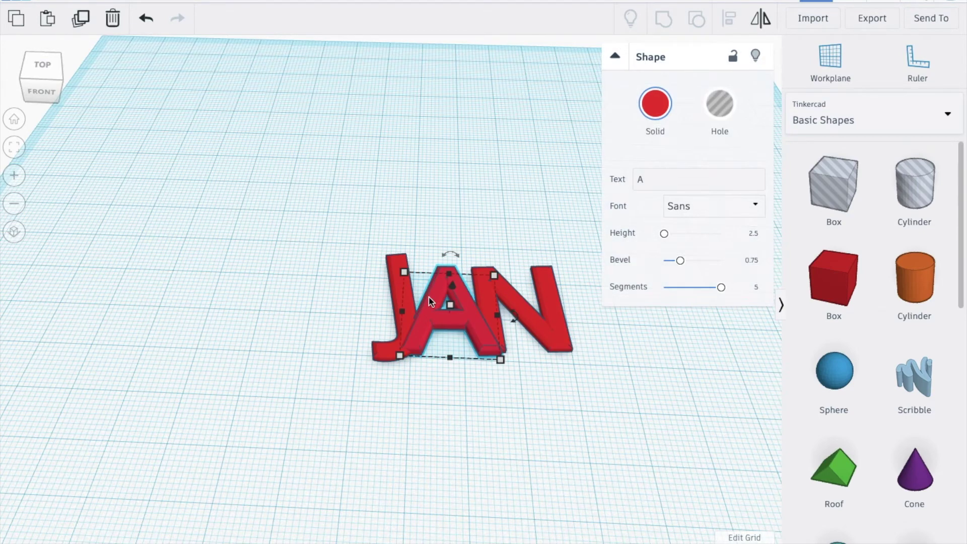
{"action": "left_click_drag", "start_coordinate": [426, 316], "coordinate": [571, 310]}
{"action": "middle_click_drag", "start_coordinate": [544, 408], "coordinate": [300, 432]}
{"action": "left_click_drag", "start_coordinate": [480, 334], "coordinate": [532, 344]}
{"action": "left_click_drag", "start_coordinate": [394, 332], "coordinate": [396, 340]}
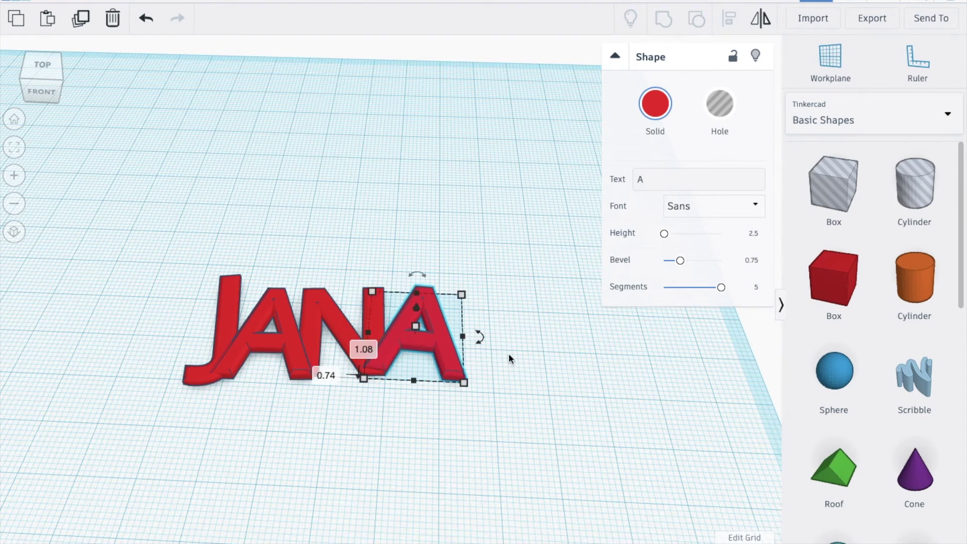
{"action": "left_click", "coordinate": [525, 355]}
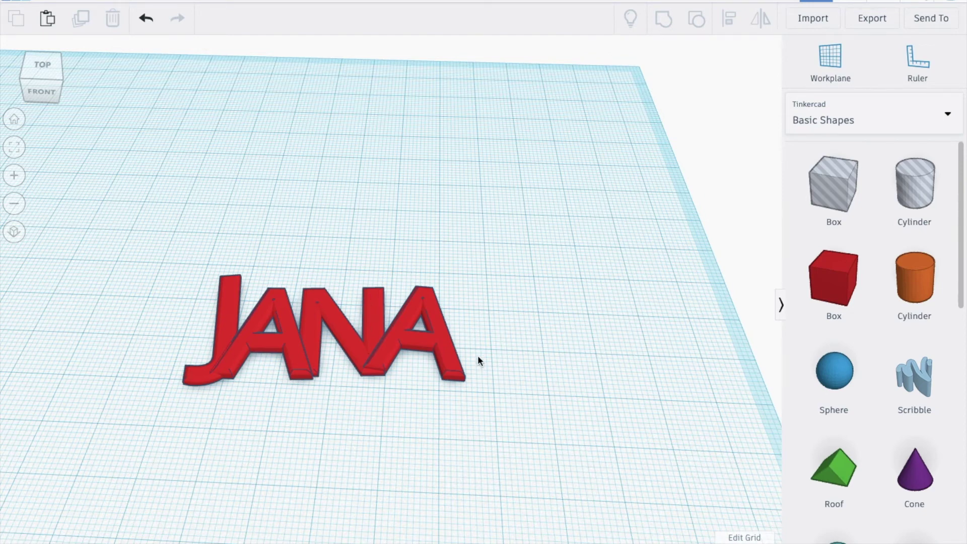
Step: Add a solid cylinder to the right of the last A, with 64 sides and a height of 2 mm
{"action": "left_click_drag", "start_coordinate": [916, 276], "coordinate": [516, 297]}
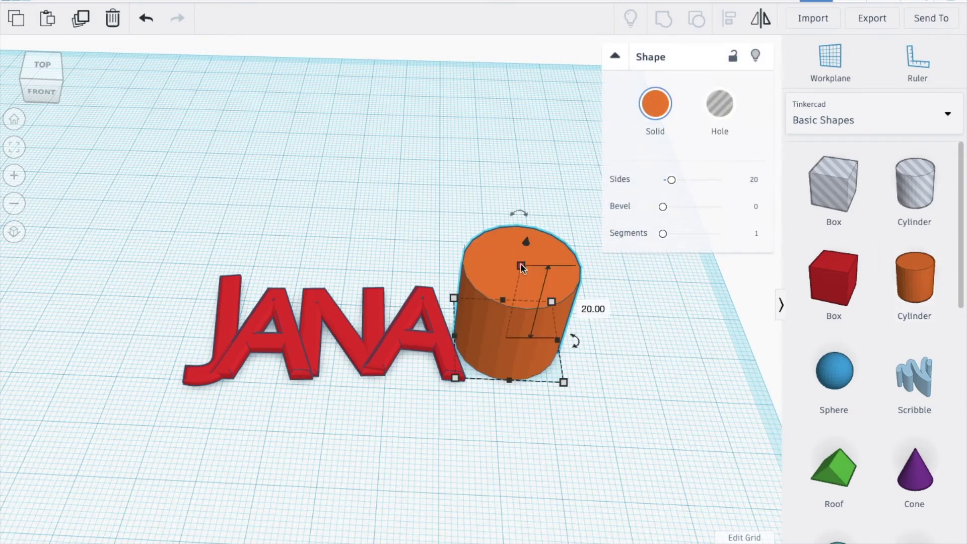
{"action": "left_click_drag", "start_coordinate": [671, 180], "coordinate": [760, 179]}
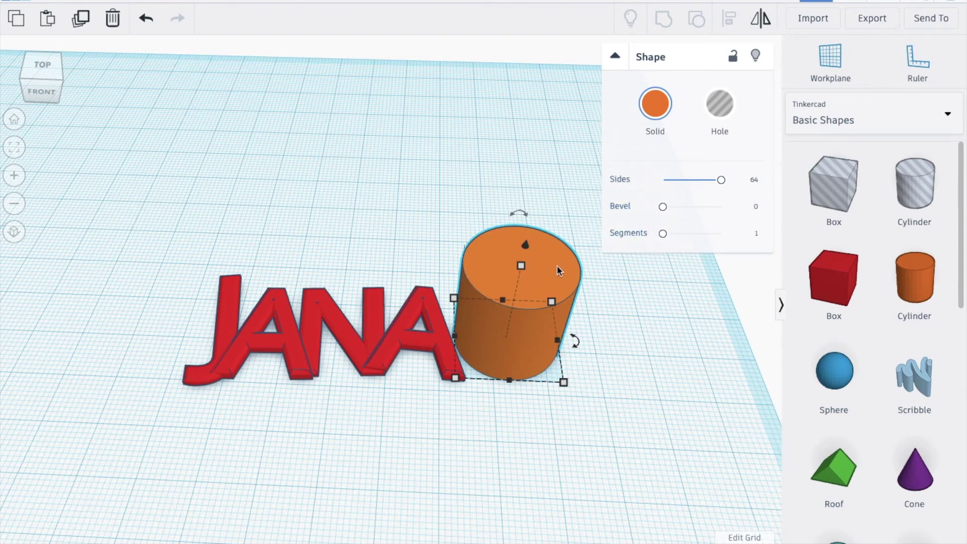
{"action": "left_click", "coordinate": [575, 304]}
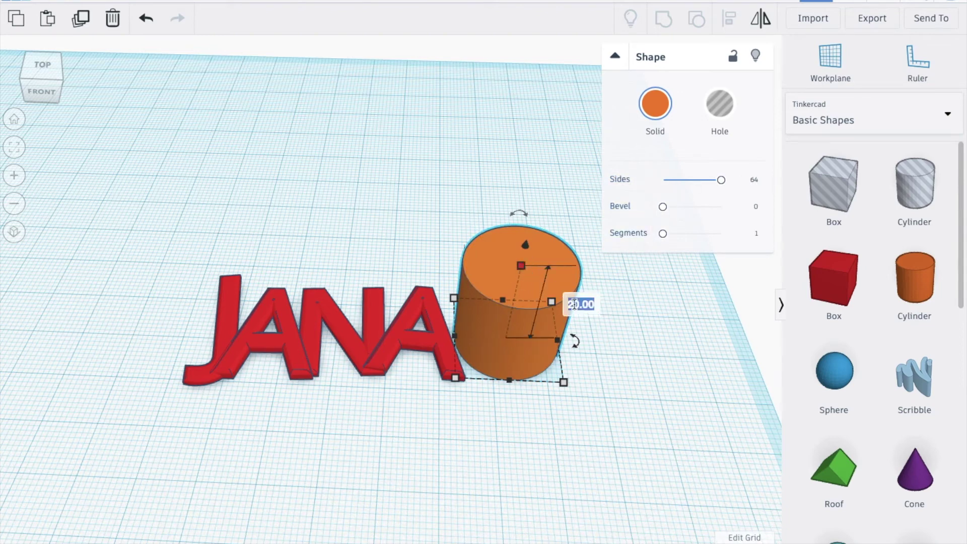
{"action": "type", "text": "2"}
{"action": "key", "text": "Return"}
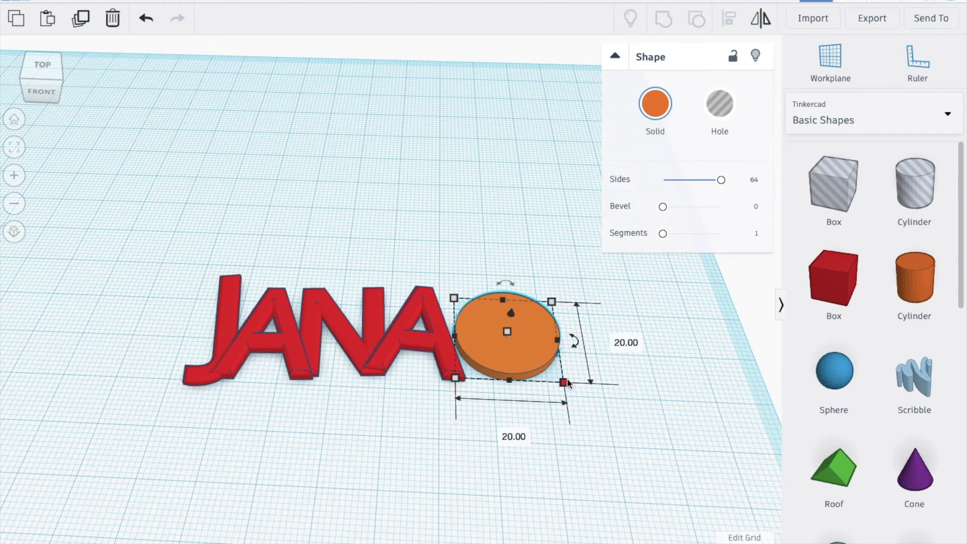
Step: Resize the cylinder to 15 by 15 mm and move it to overlap the last A's lower right leg
{"action": "left_click", "coordinate": [626, 343]}
{"action": "type", "text": "15"}
{"action": "left_click", "coordinate": [518, 437]}
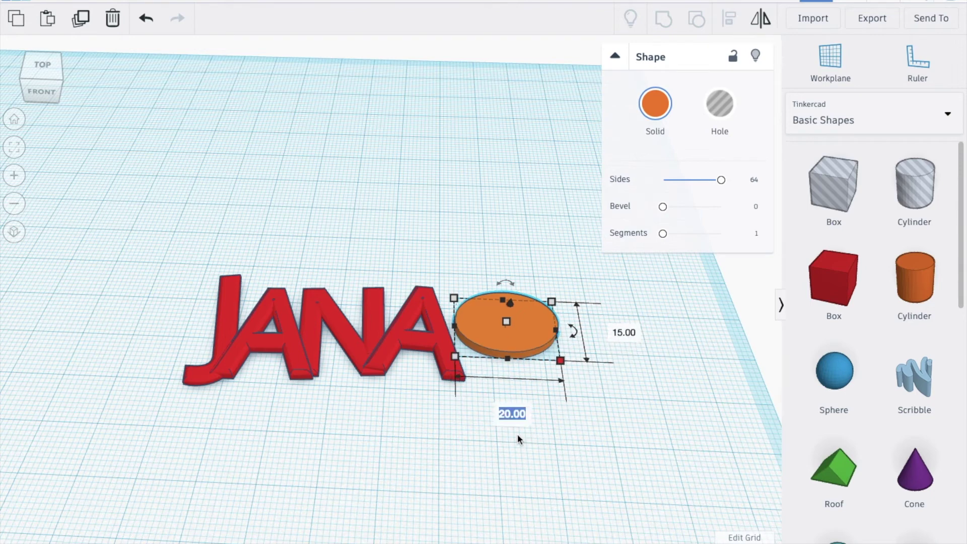
{"action": "type", "text": "15"}
{"action": "key", "text": "Return"}
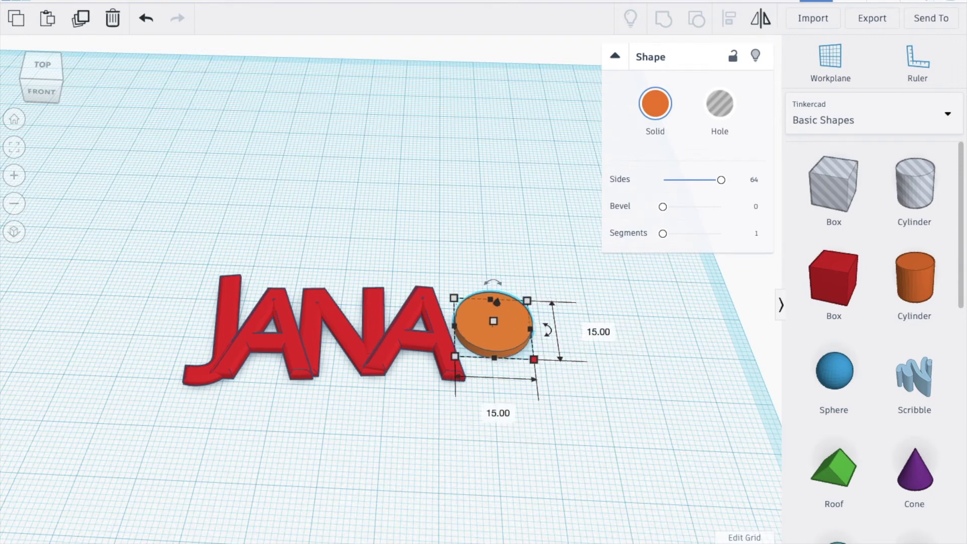
{"action": "left_click_drag", "start_coordinate": [490, 337], "coordinate": [469, 369]}
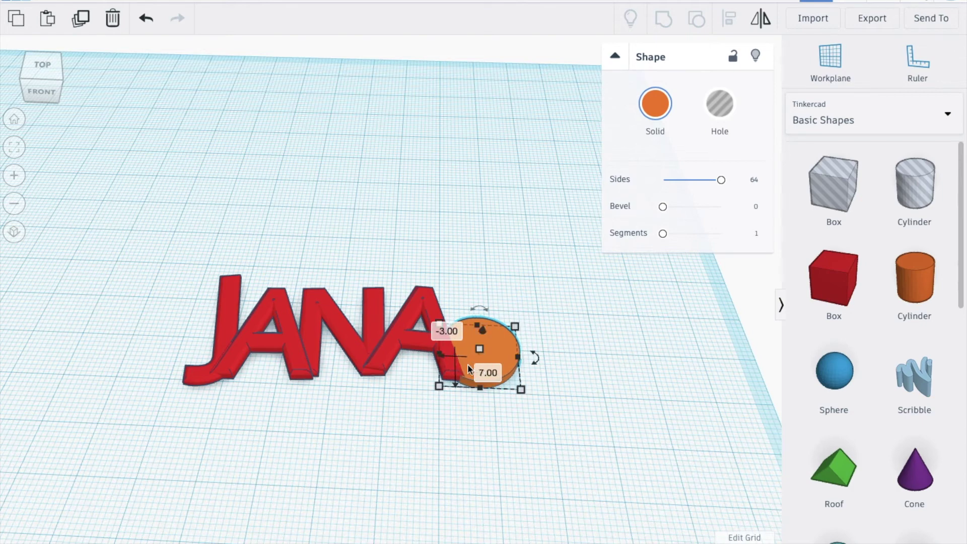
Step: Duplicate the cylinder in place and resize the copy to 10 by 10 mm
{"action": "left_click", "coordinate": [81, 19]}
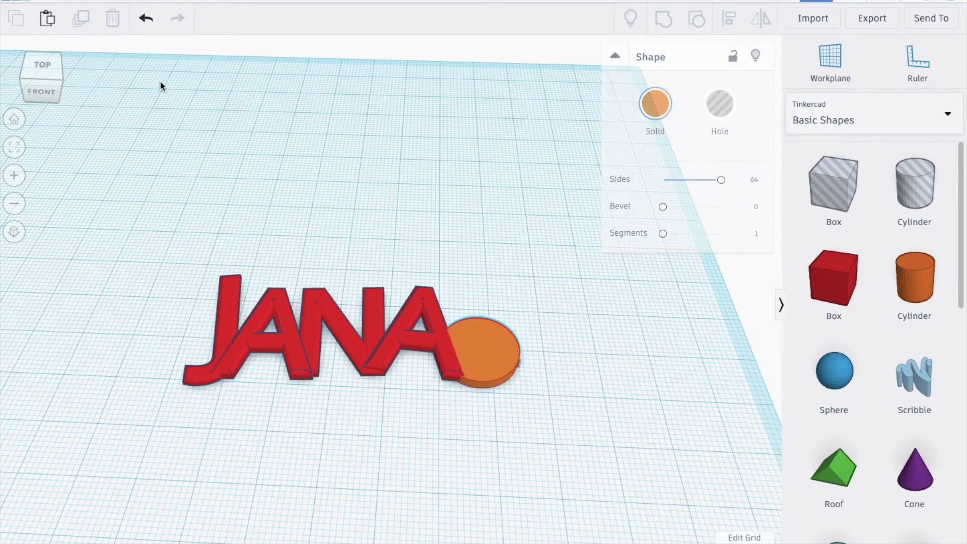
{"action": "mouse_move", "coordinate": [515, 326]}
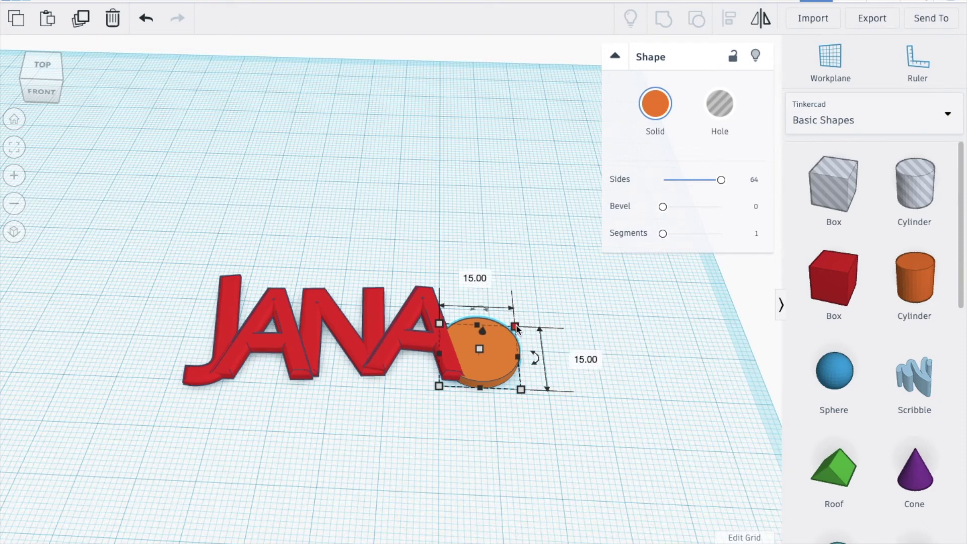
{"action": "left_click", "coordinate": [585, 360]}
{"action": "type", "text": "10"}
{"action": "key", "text": "Return"}
{"action": "left_click", "coordinate": [476, 295]}
{"action": "type", "text": "10"}
{"action": "key", "text": "Return"}
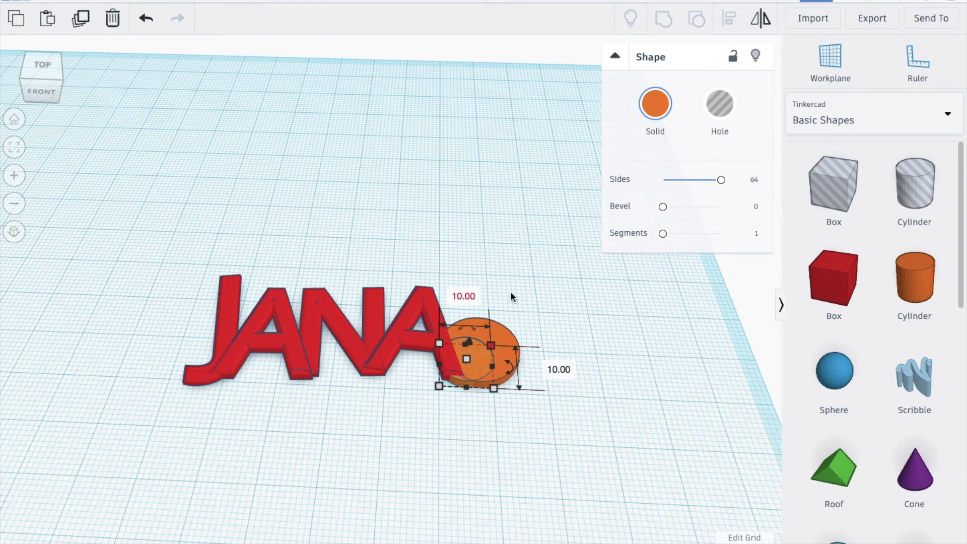
Step: Turn the smaller cylinder into a hole and center-align it with the larger cylinder along both horizontal axes
{"action": "left_click", "coordinate": [710, 135]}
{"action": "left_click", "coordinate": [498, 334], "text": "shift"}
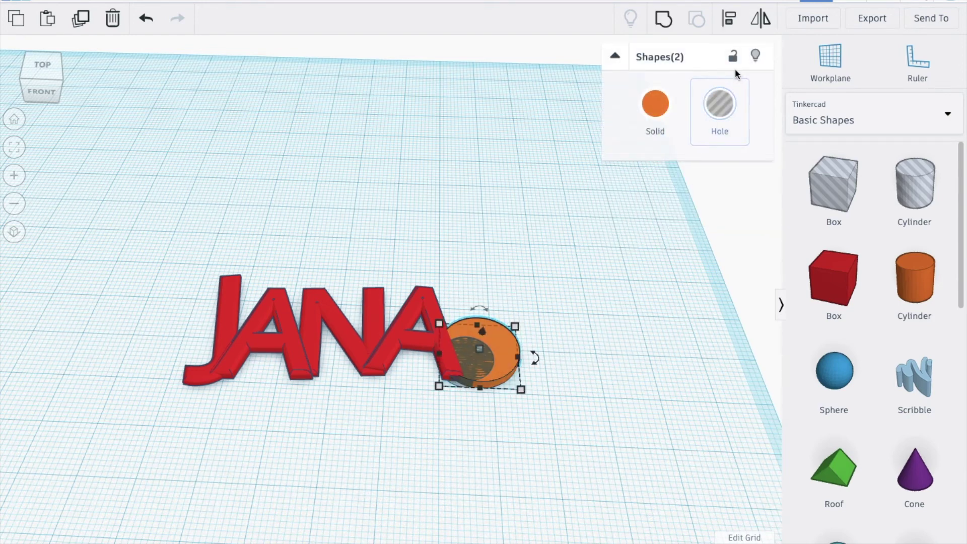
{"action": "left_click", "coordinate": [729, 18]}
{"action": "left_click", "coordinate": [481, 403]}
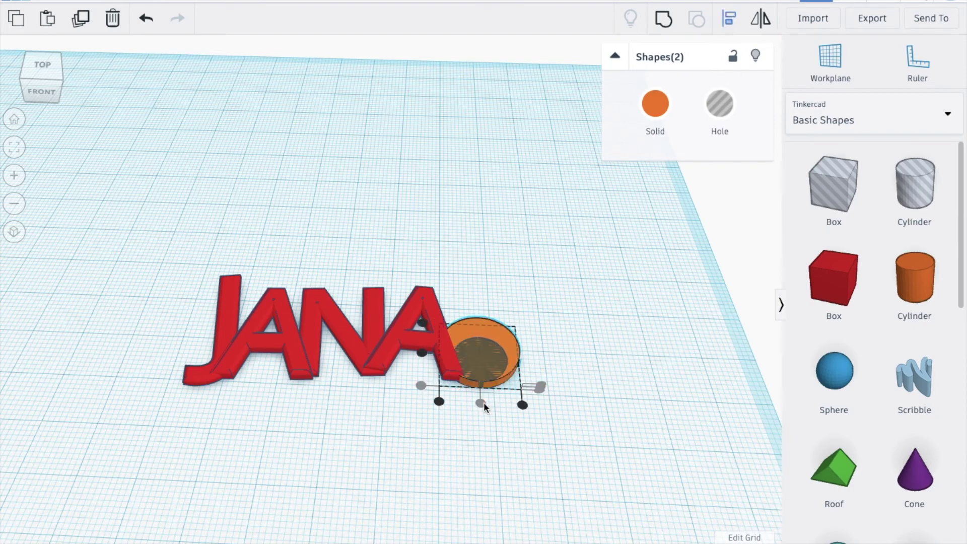
{"action": "left_click", "coordinate": [422, 353]}
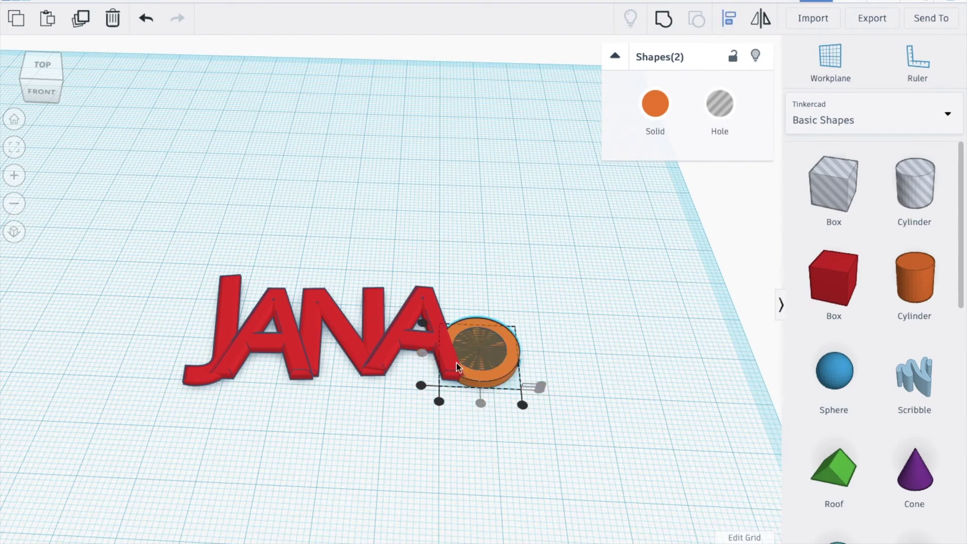
Step: Group the two cylinders into a ring and shift it 1 mm away from the last A, keeping them overlapped
{"action": "left_click", "coordinate": [478, 277]}
{"action": "right_click_drag", "start_coordinate": [478, 274], "coordinate": [475, 329]}
{"action": "mouse_move", "coordinate": [484, 328]}
{"action": "left_mouse_down"}
{"action": "mouse_move", "coordinate": [504, 331]}
{"action": "mouse_move", "coordinate": [499, 344]}
{"action": "mouse_move", "coordinate": [525, 347]}
{"action": "left_mouse_up"}
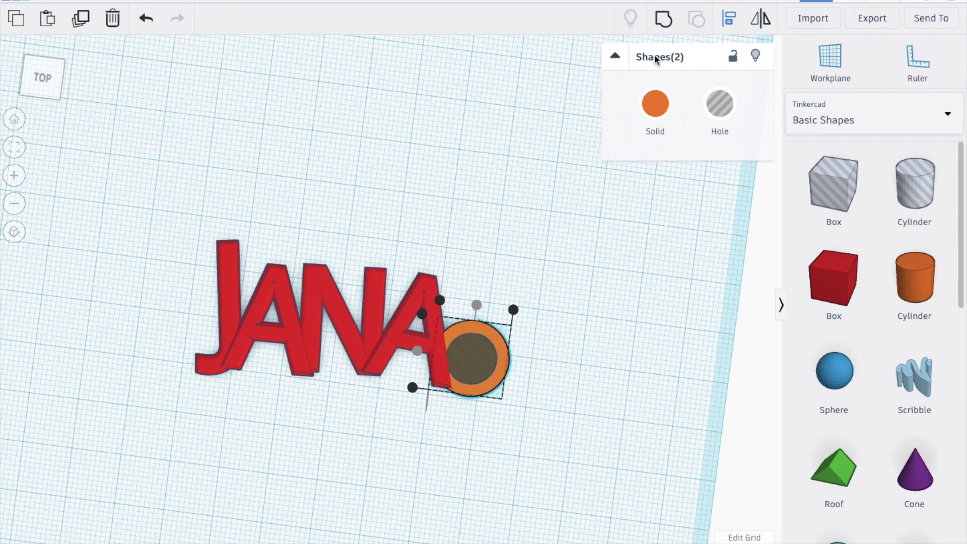
{"action": "left_click", "coordinate": [663, 20]}
{"action": "mouse_move", "coordinate": [483, 346]}
{"action": "left_mouse_down"}
{"action": "mouse_move", "coordinate": [495, 337]}
{"action": "mouse_move", "coordinate": [485, 341]}
{"action": "left_mouse_up"}
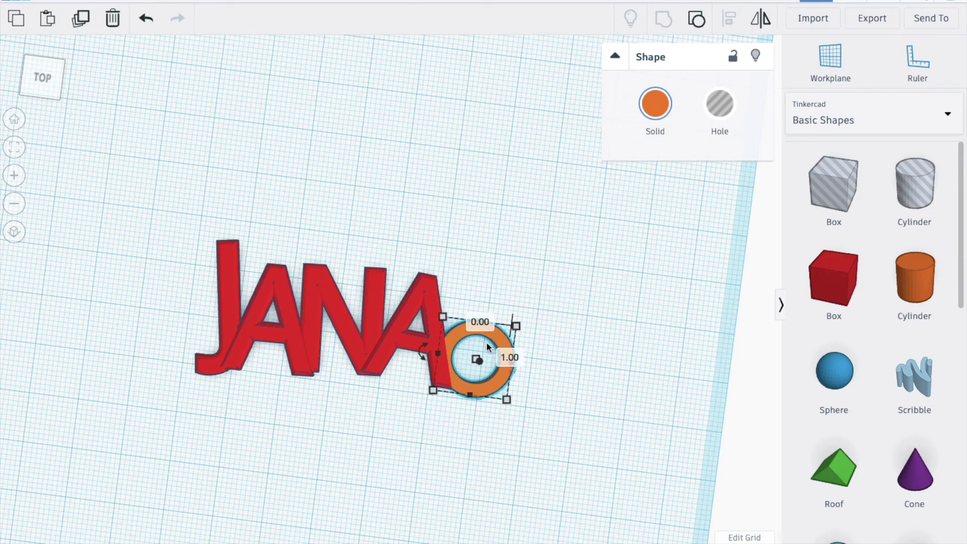
Step: Group all the letters and the ring into one solid shape
{"action": "left_click_drag", "start_coordinate": [147, 184], "coordinate": [586, 442]}
{"action": "left_click", "coordinate": [661, 19]}
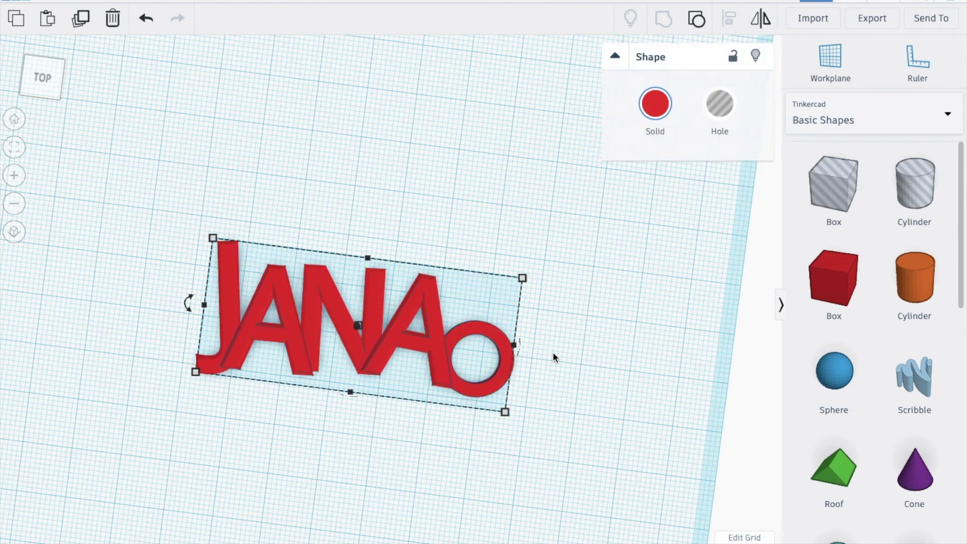
{"action": "right_click_drag", "start_coordinate": [552, 355], "coordinate": [560, 290]}
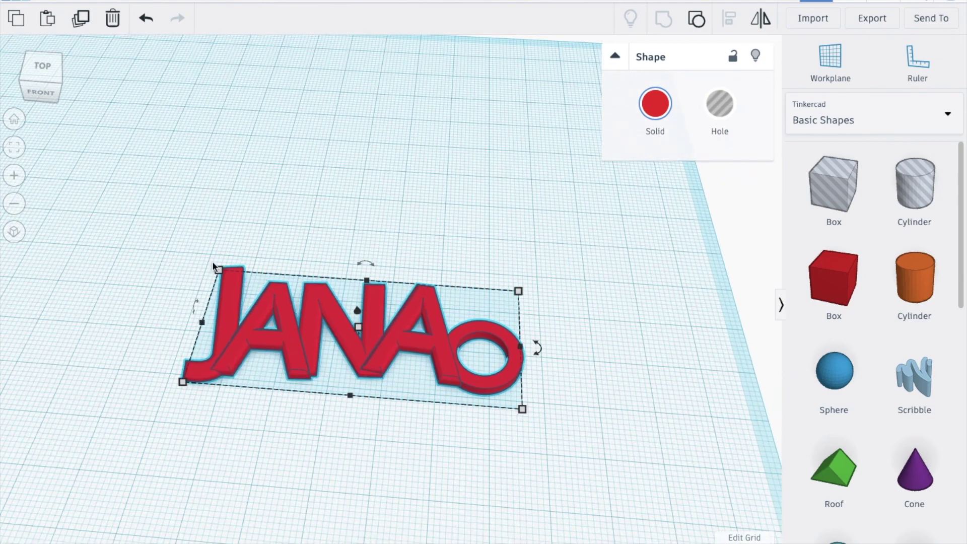